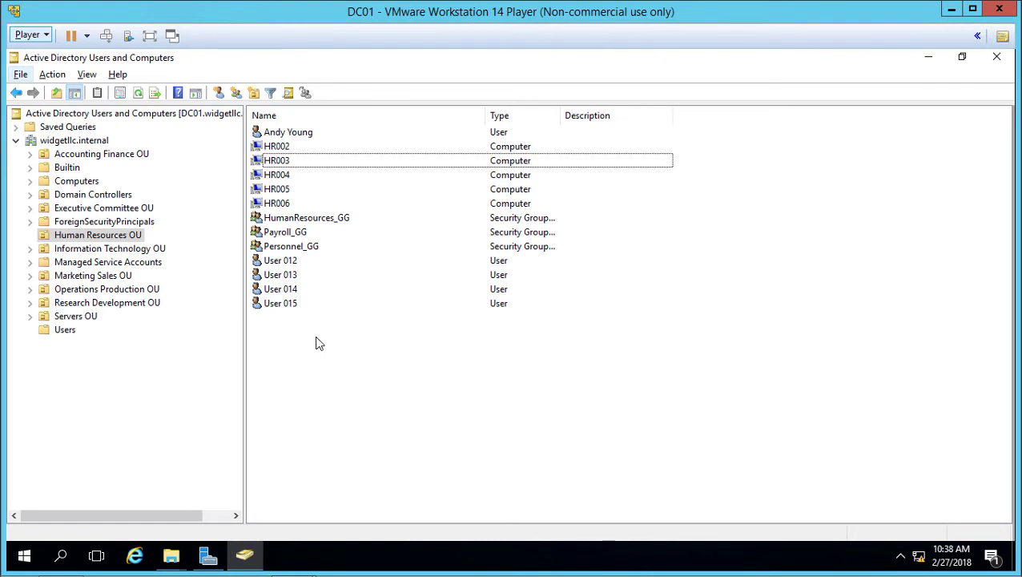
- Review the existing HumanResources_GG group's members and memberships, closing without changes
click(326, 341)
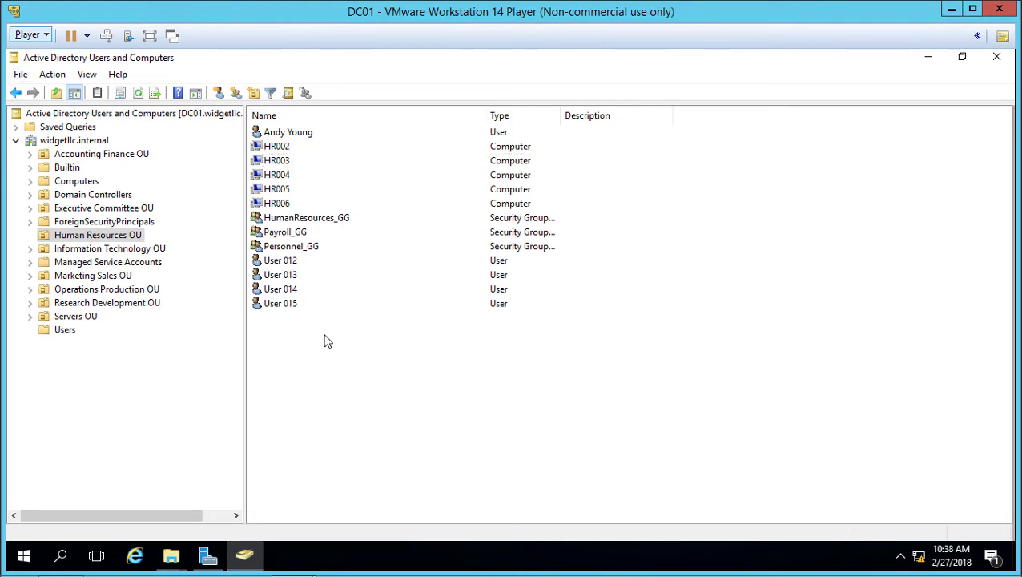
double_click(326, 219)
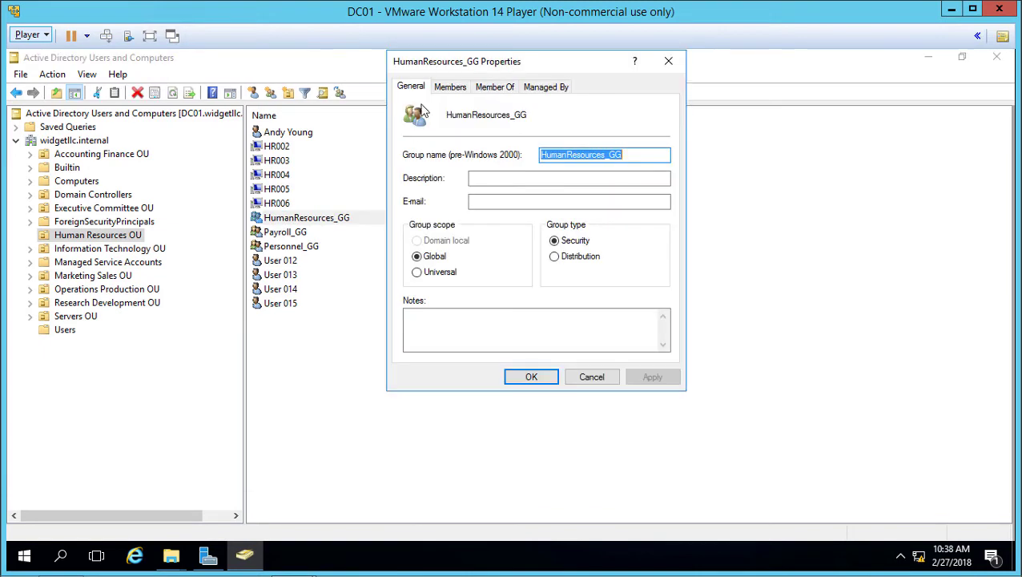
click(450, 88)
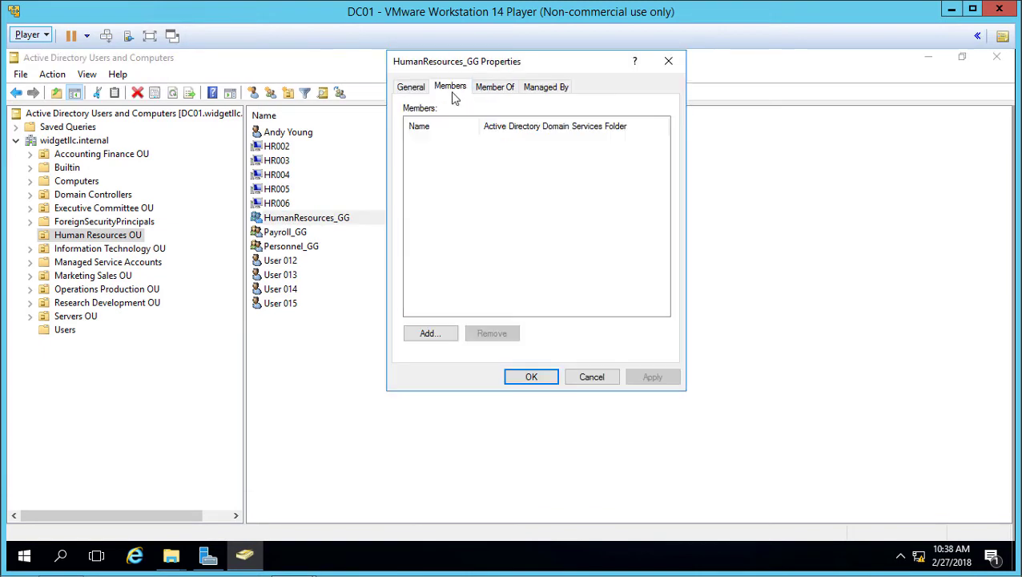
click(503, 88)
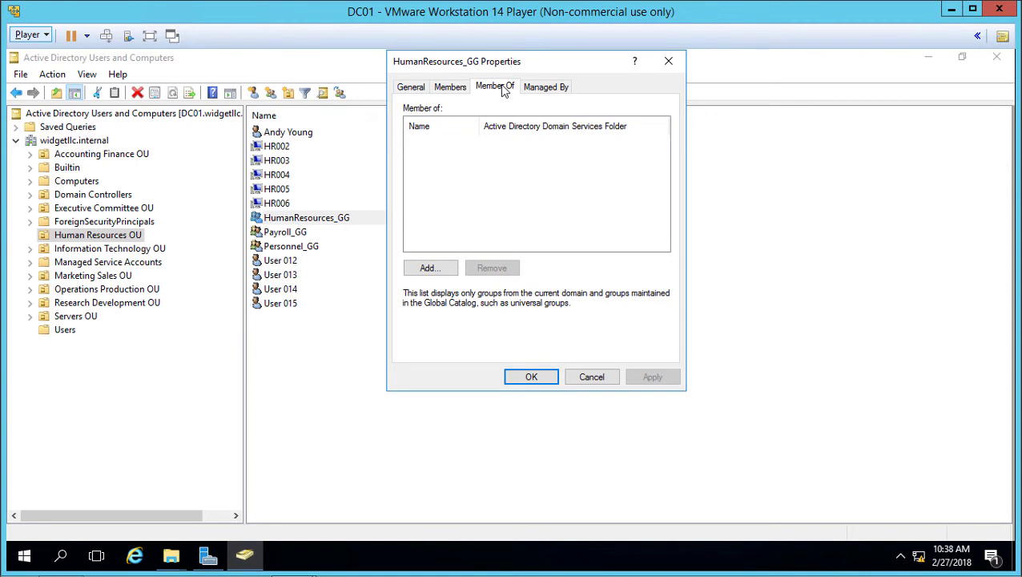
click(579, 379)
- Start a new group in the Human Resources OU via New > Group
click(413, 330)
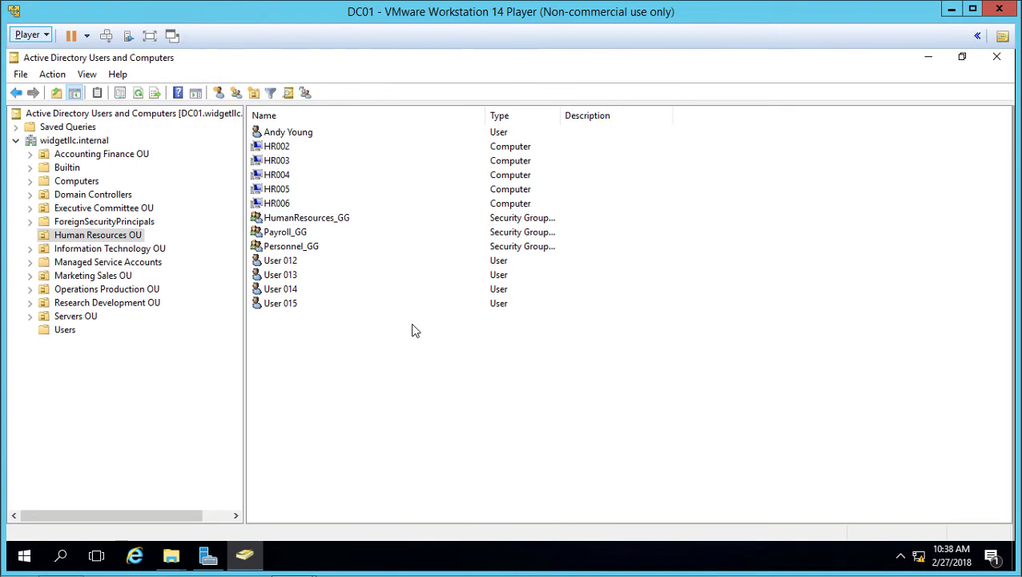
right_click(412, 331)
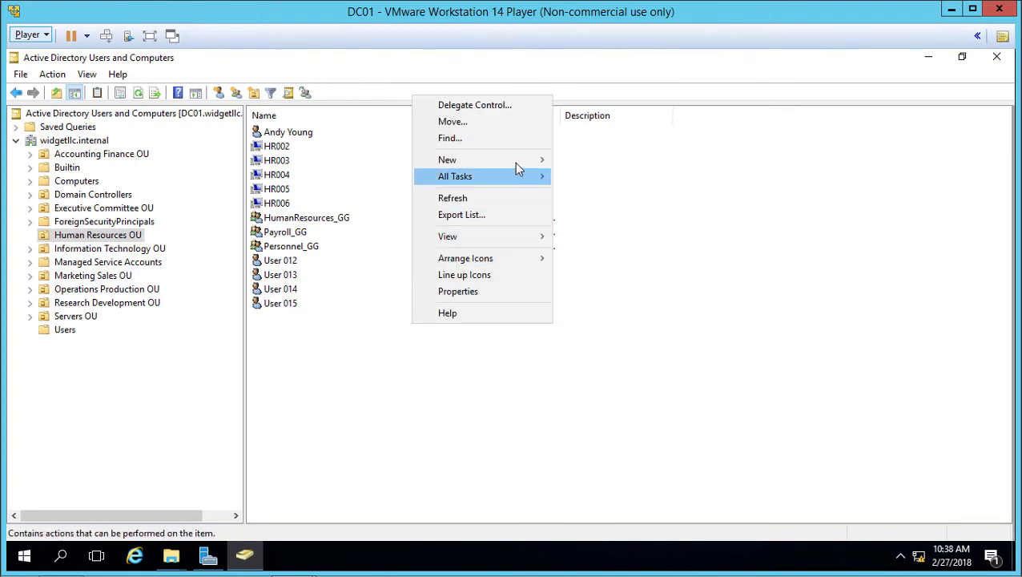
mouse_move(519, 166)
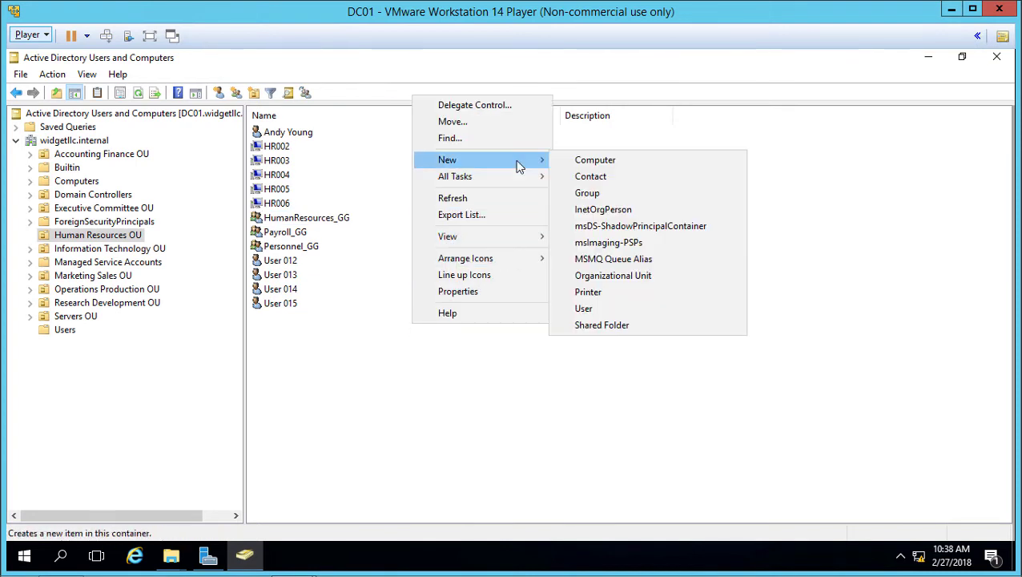
click(606, 198)
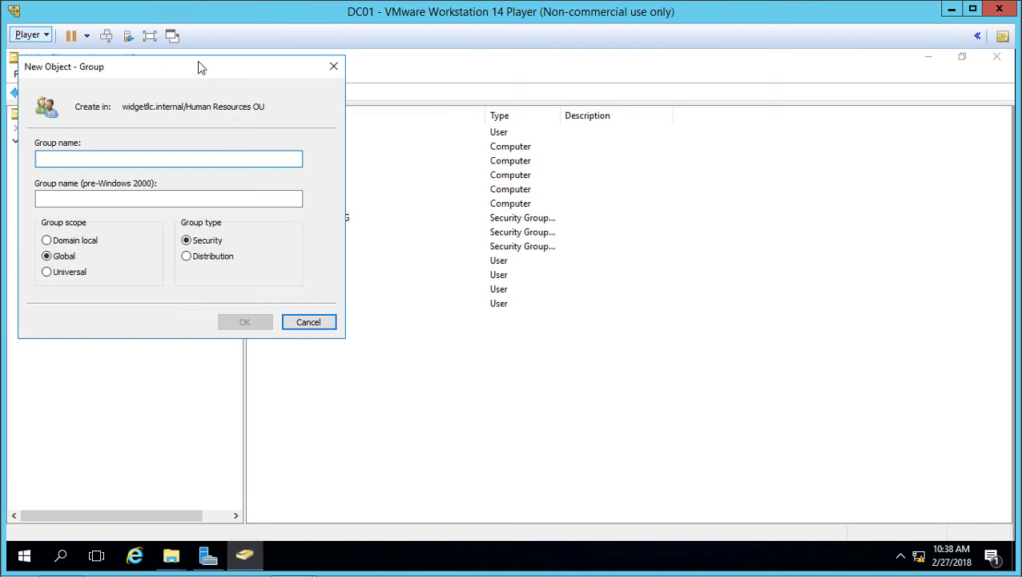
drag(200, 66, 545, 82)
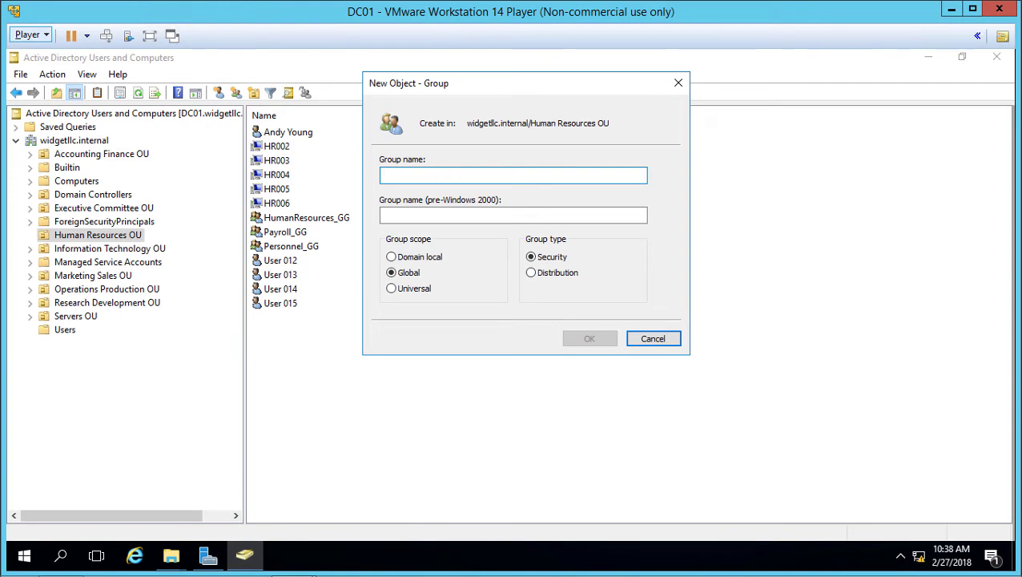
- Name the group HRGroup, try the Domain local and Universal scopes, then keep Global
text(HRGroup)
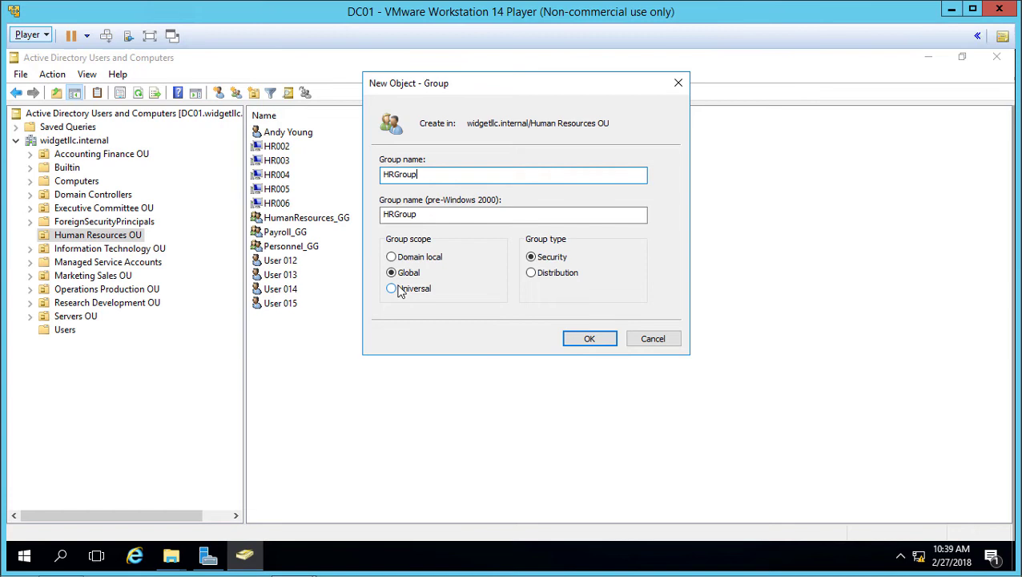
click(399, 257)
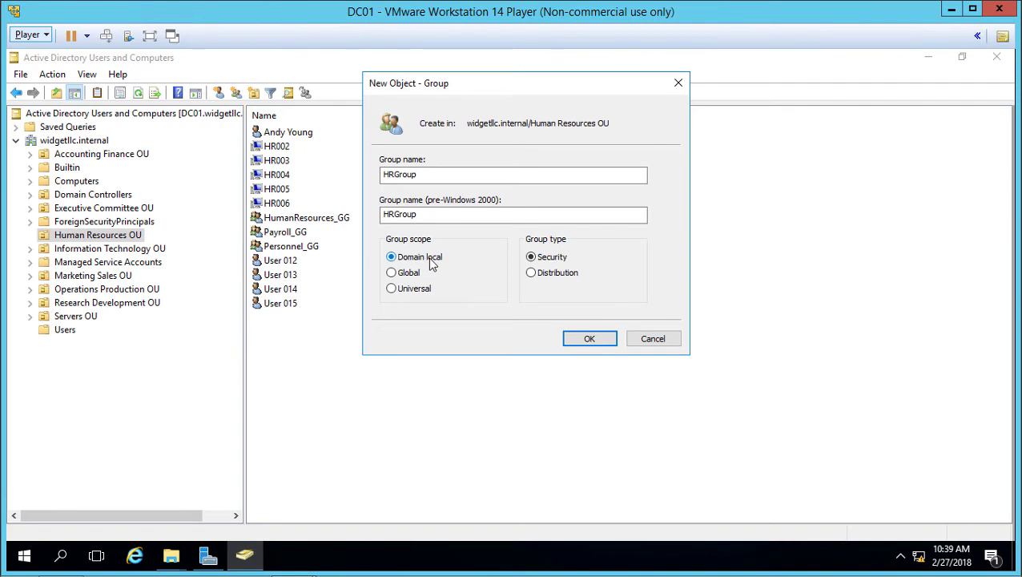
click(401, 275)
click(424, 293)
click(412, 275)
- Switch the group type to Distribution and back to Security
click(565, 276)
click(553, 260)
- Create HRGroup and add User 012 to its members
click(590, 338)
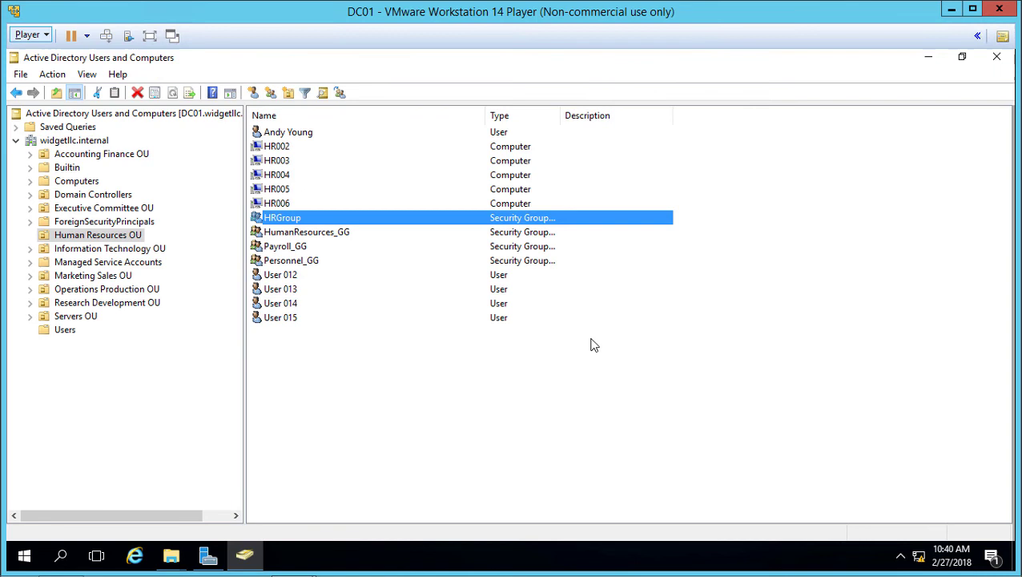
double_click(322, 217)
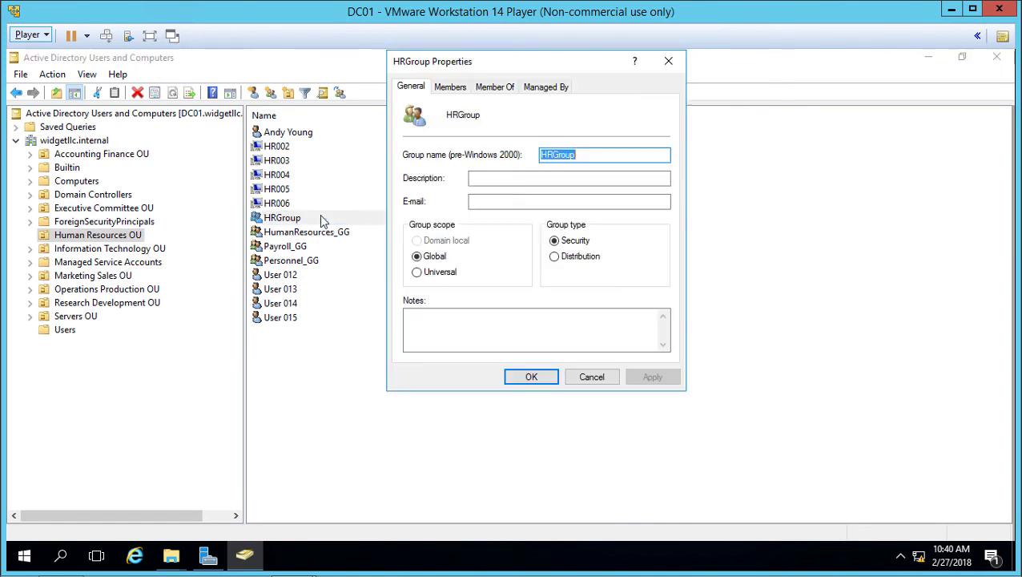
click(450, 88)
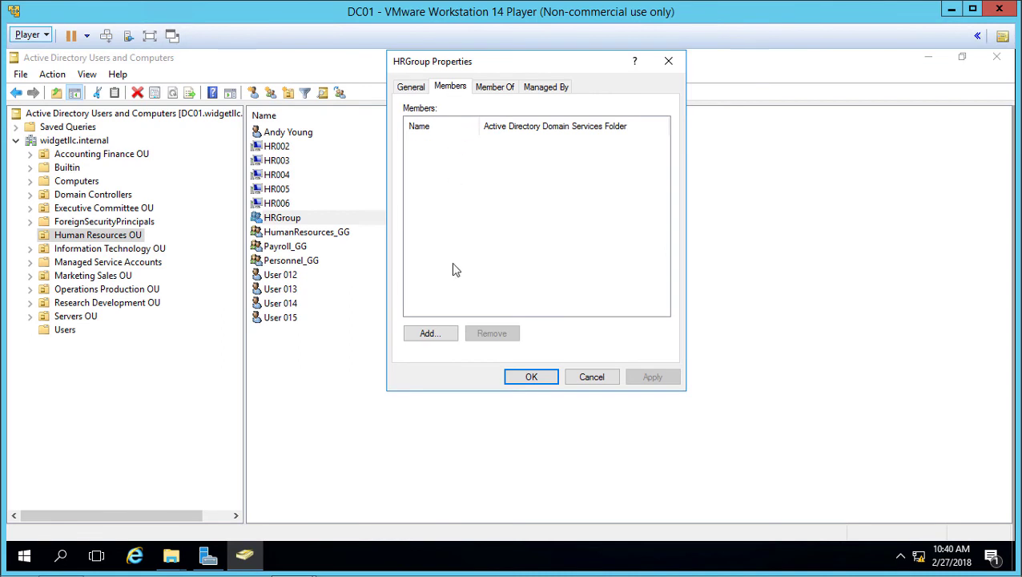
click(438, 333)
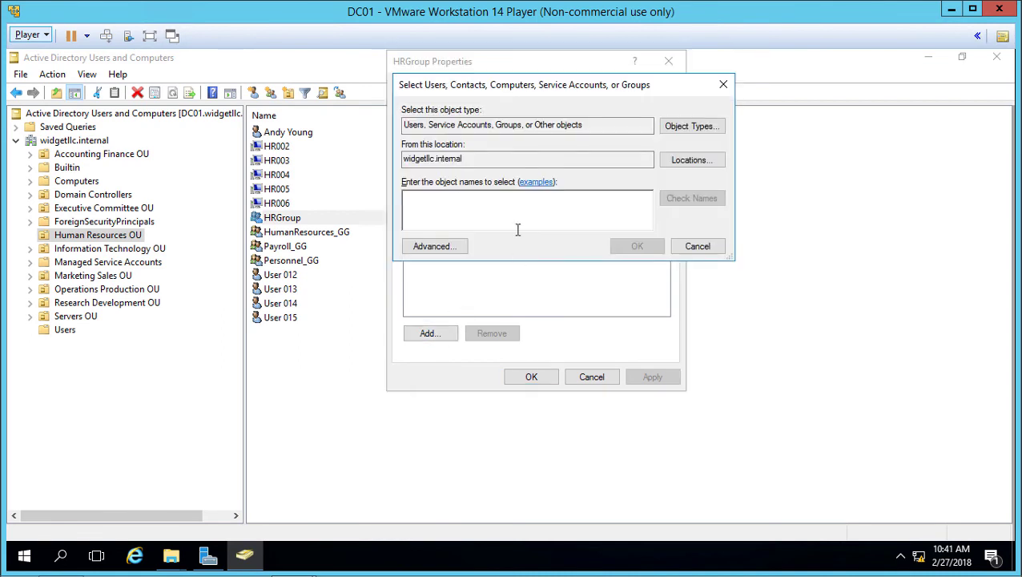
text(user)
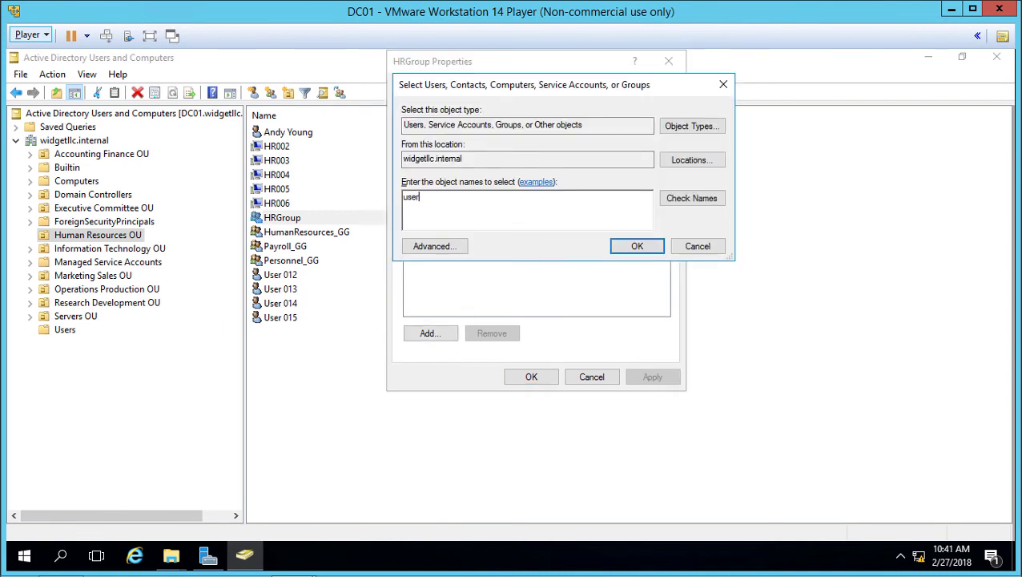
text( 012)
click(688, 200)
click(639, 249)
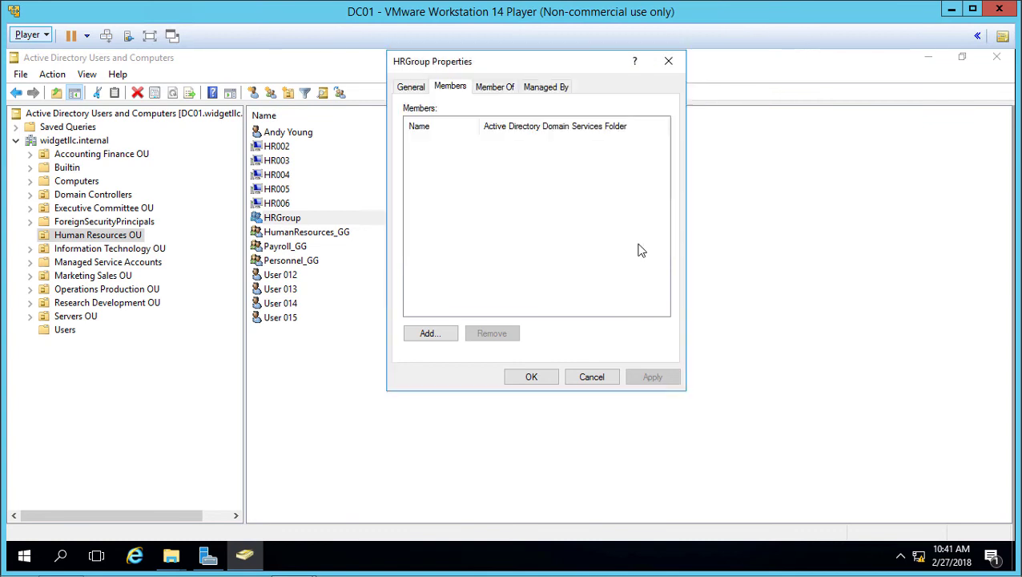
click(520, 381)
click(307, 293)
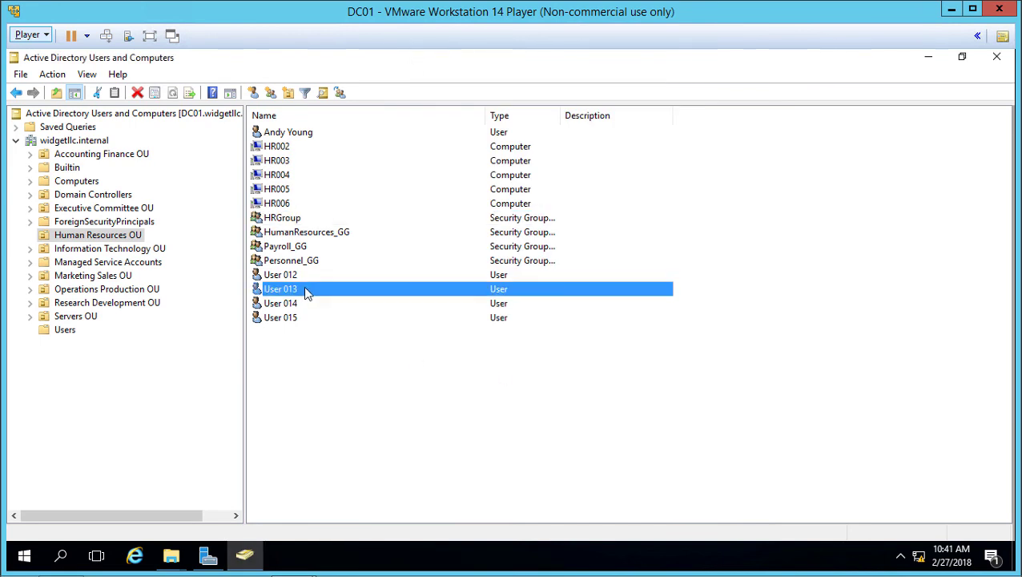
- Add User 013 to HRGroup from the user's Member Of tab and save
double_click(307, 289)
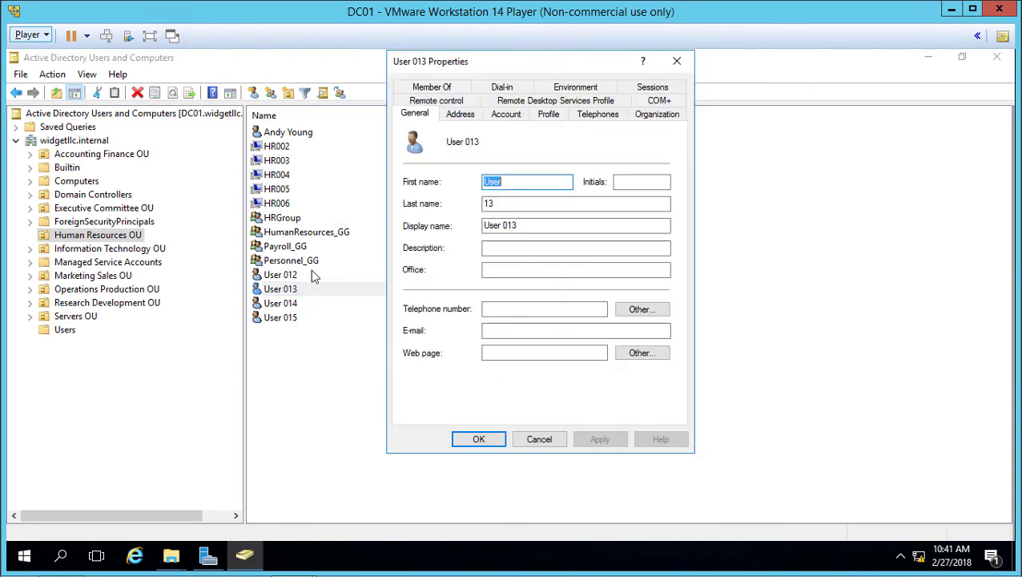
click(446, 86)
click(427, 295)
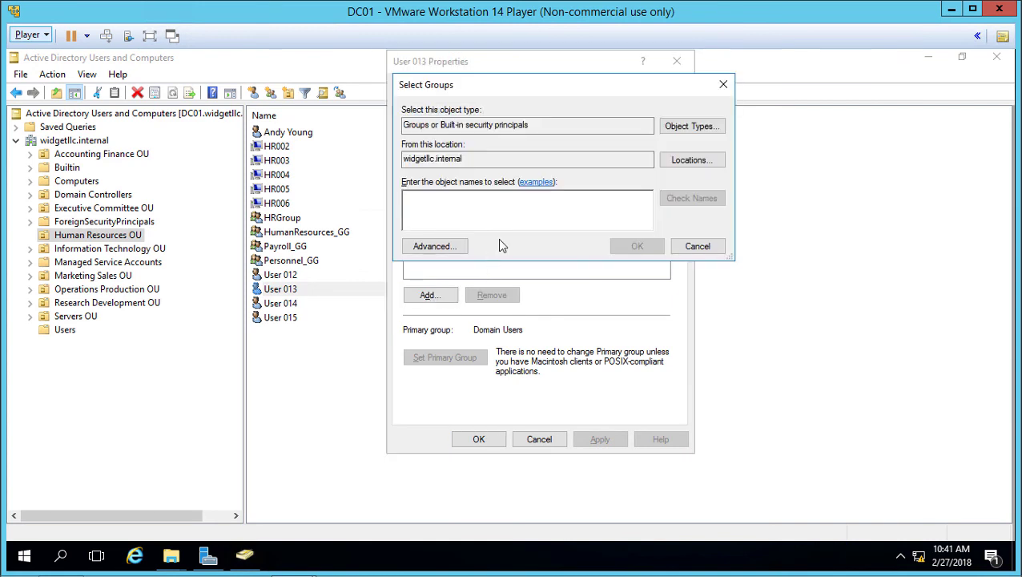
text(HR)
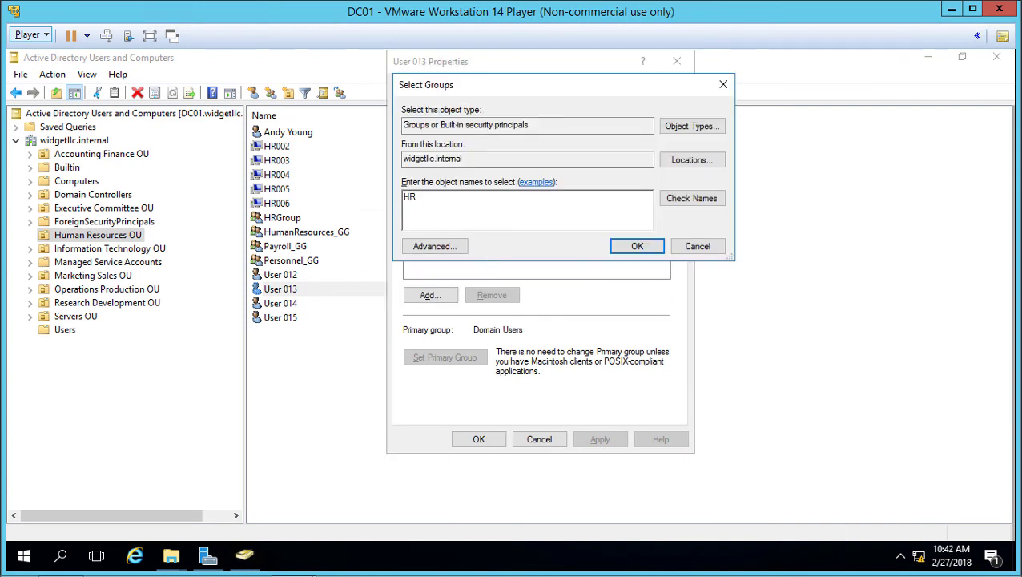
text(Group)
click(669, 200)
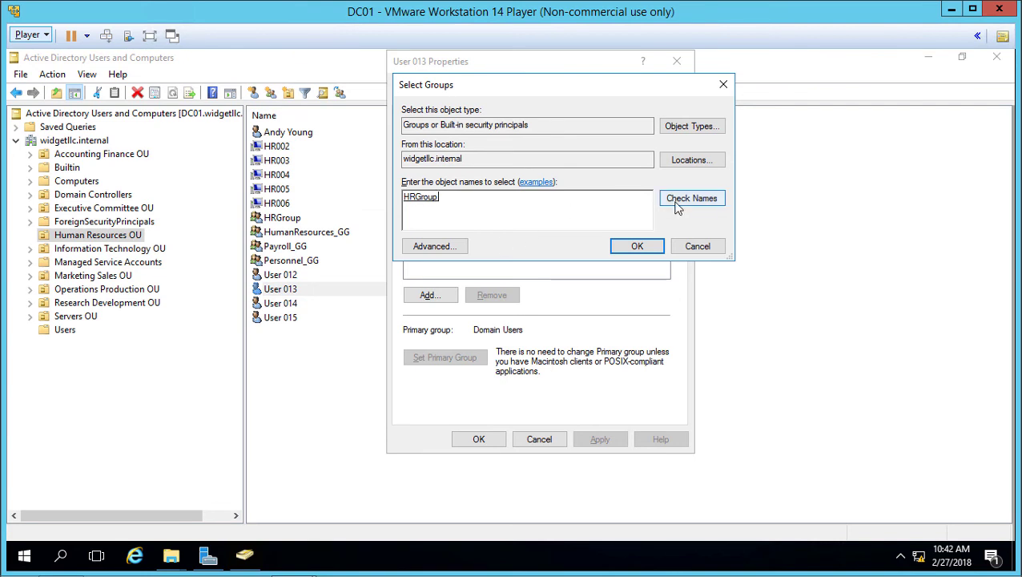
click(634, 248)
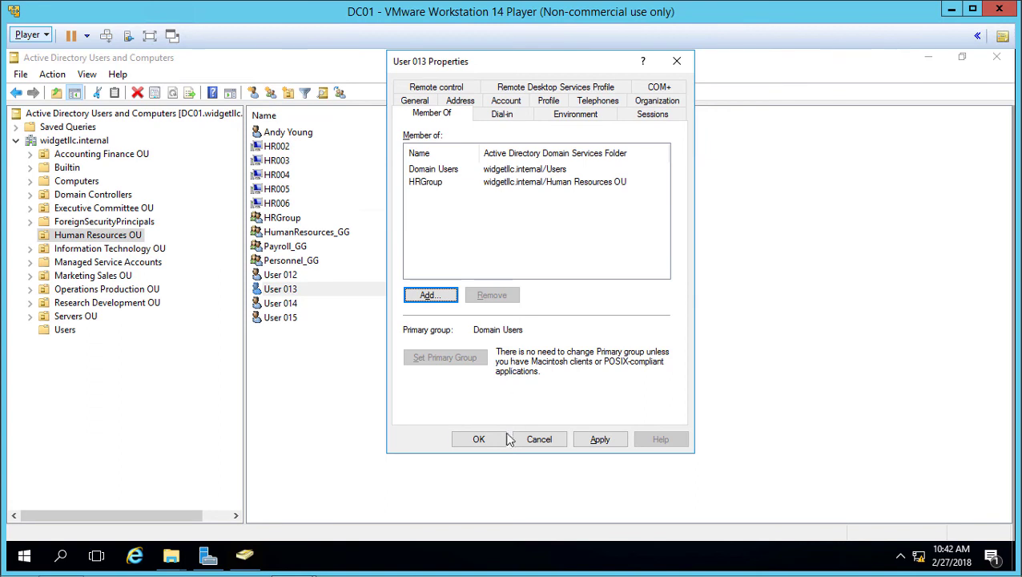
click(479, 440)
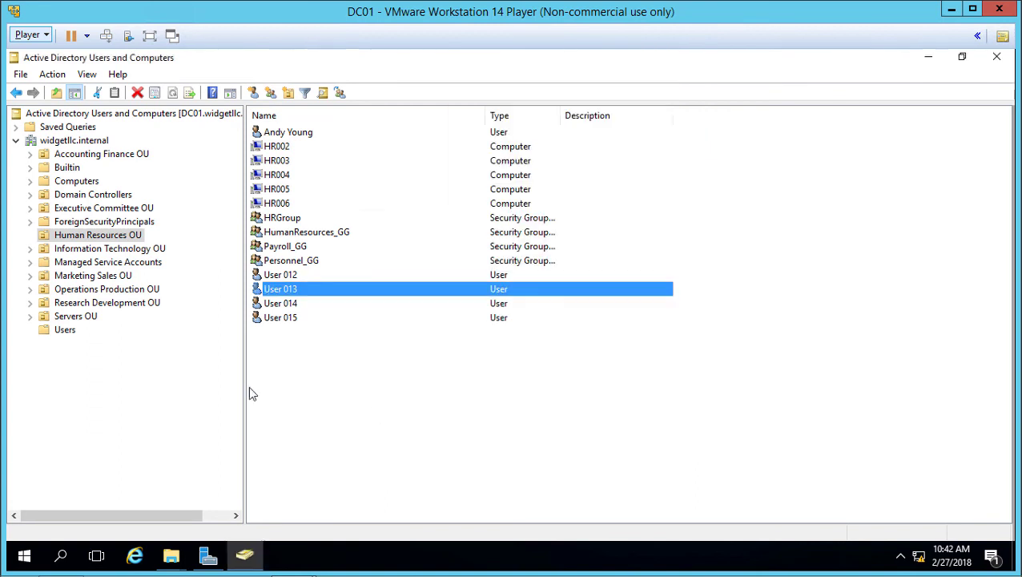
key(alt)
click(291, 223)
double_click(291, 224)
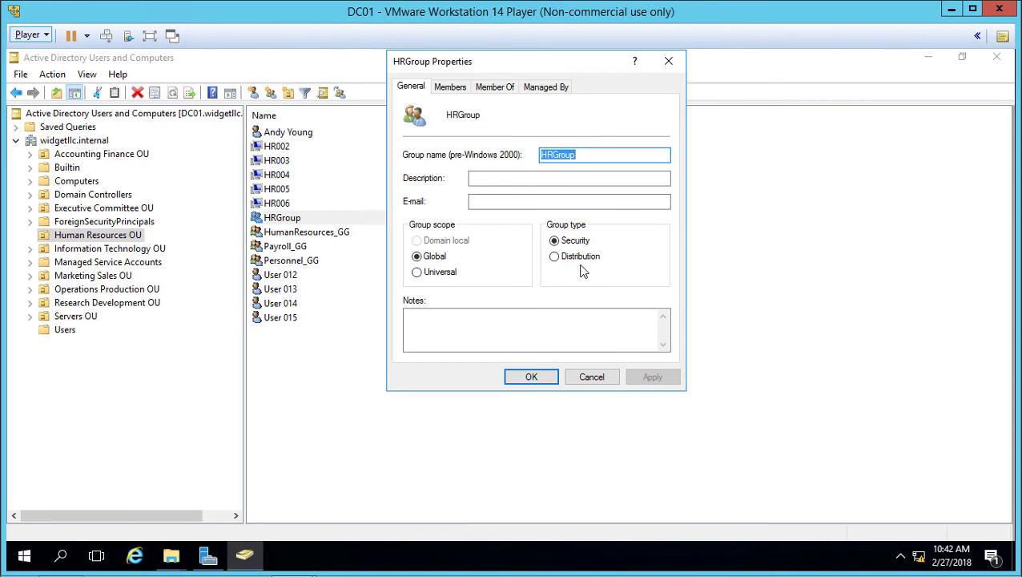
click(593, 376)
- Create a new folder named HR on Local Disk (C:)
mouse_move(174, 563)
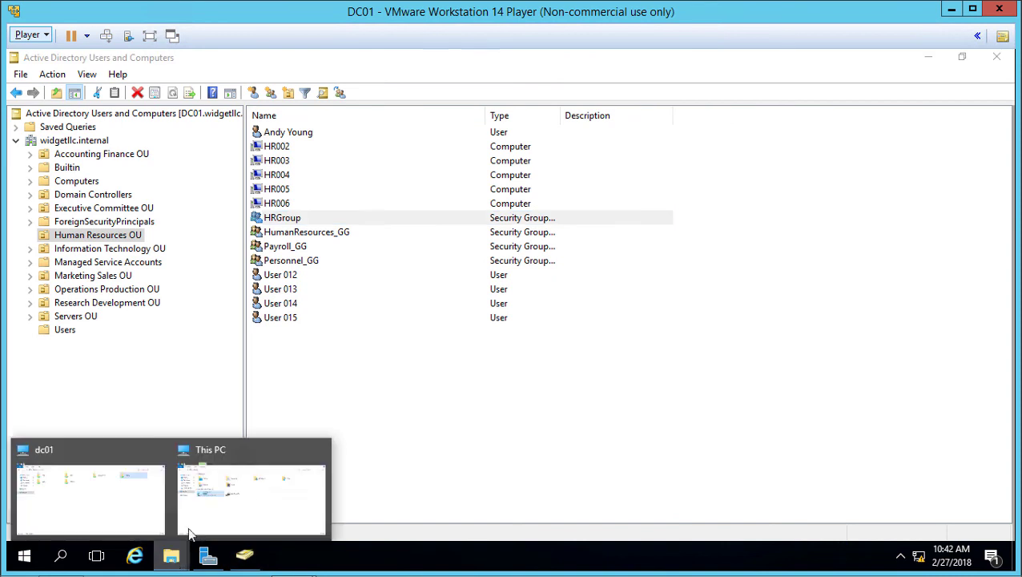
click(192, 532)
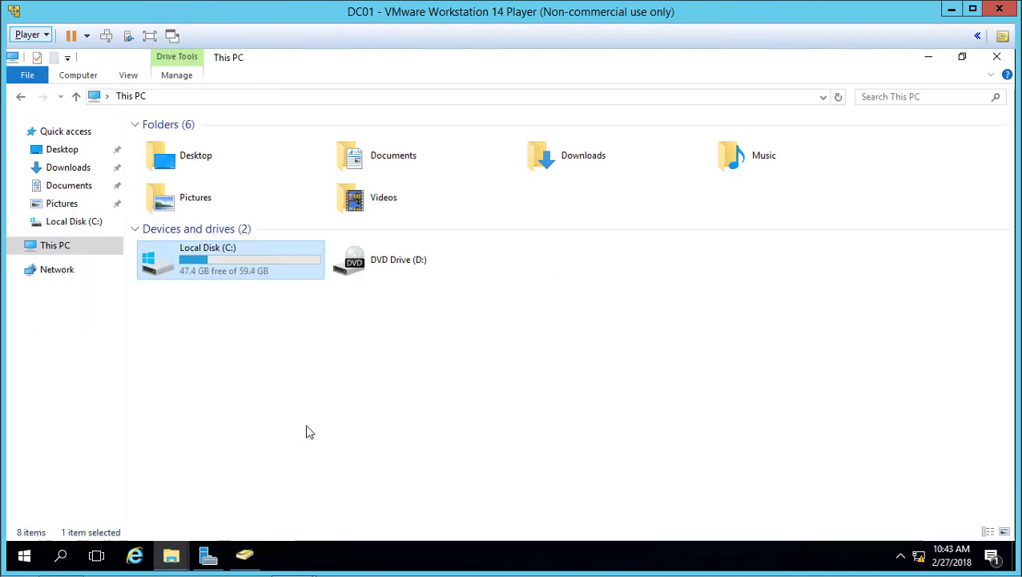
double_click(245, 257)
right_click(260, 336)
mouse_move(341, 498)
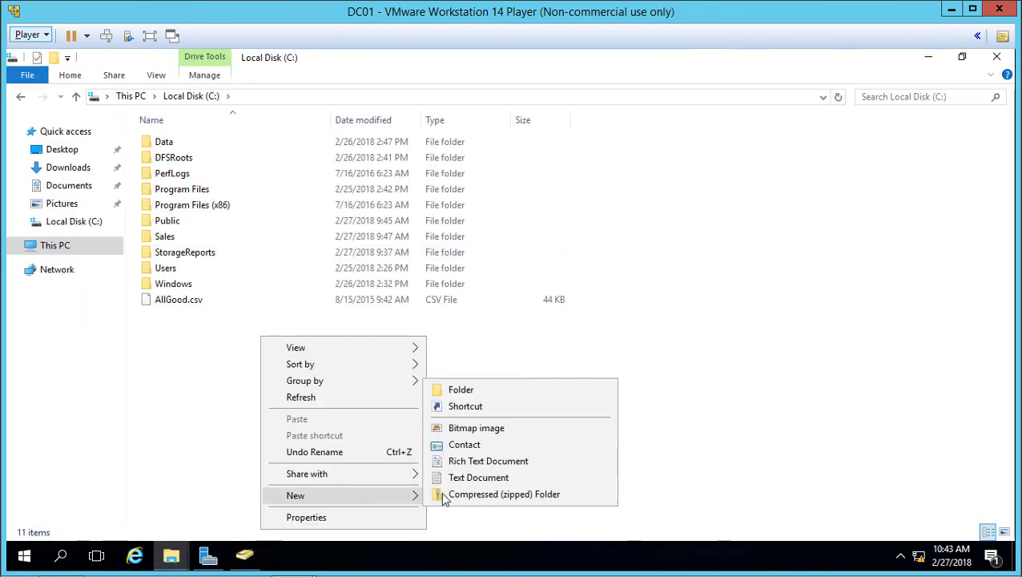
click(473, 391)
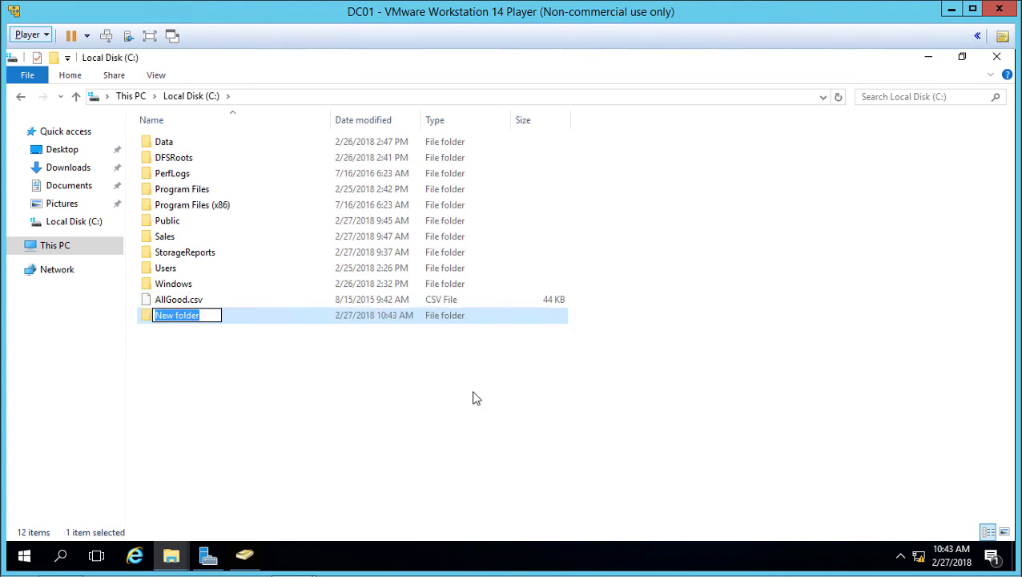
text(HR)
key(Return)
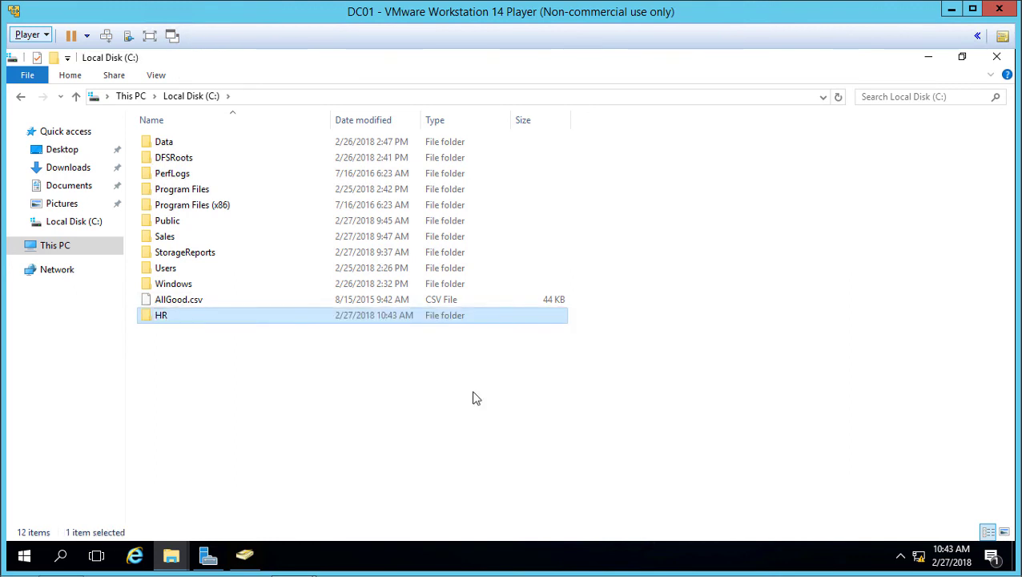
- Open the HR folder's Properties window
right_click(224, 313)
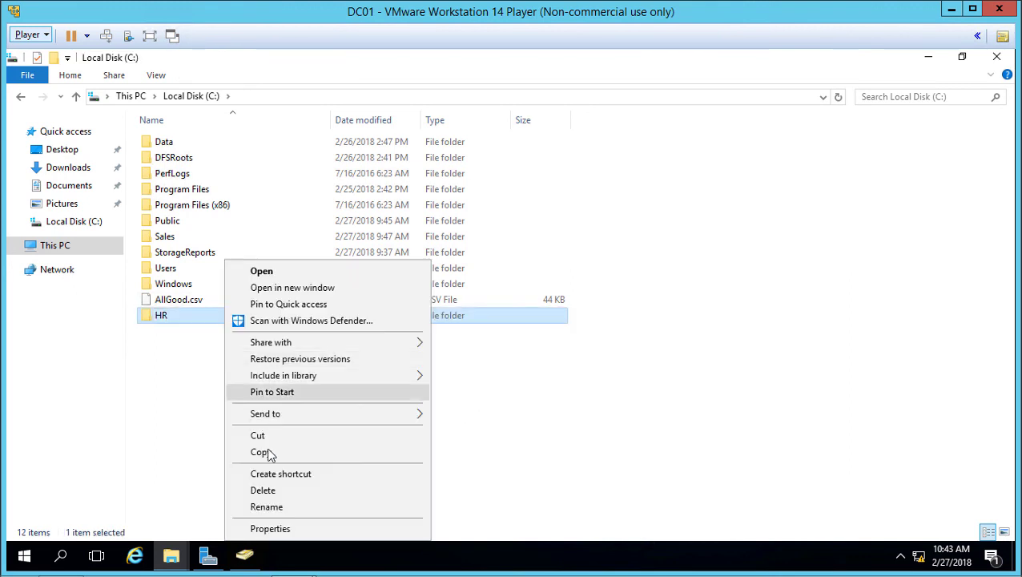
click(301, 530)
drag(376, 138, 520, 100)
- Add HRGroup to the HR folder's security with Read & execute, List folder contents and Read
click(596, 138)
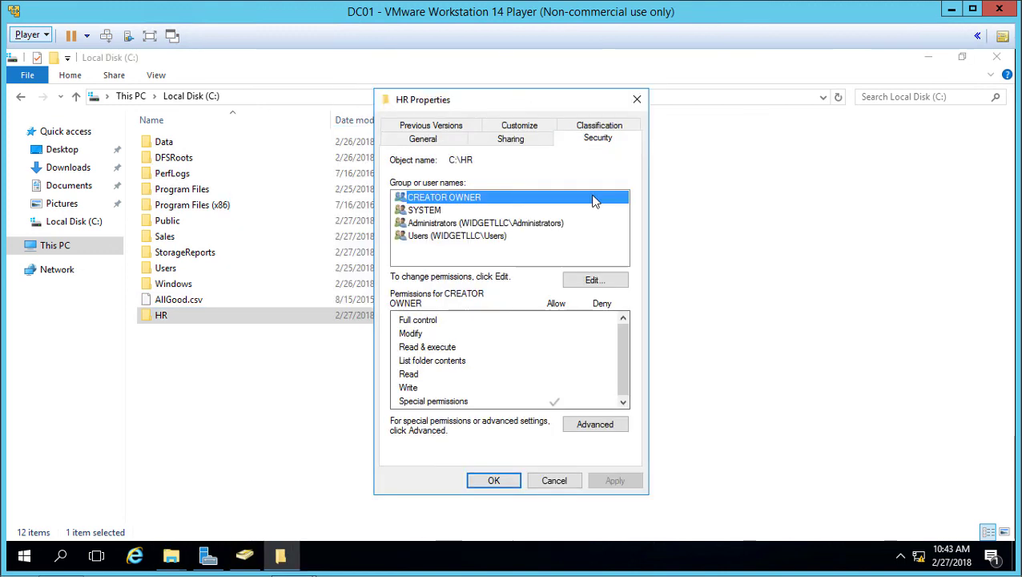
click(569, 281)
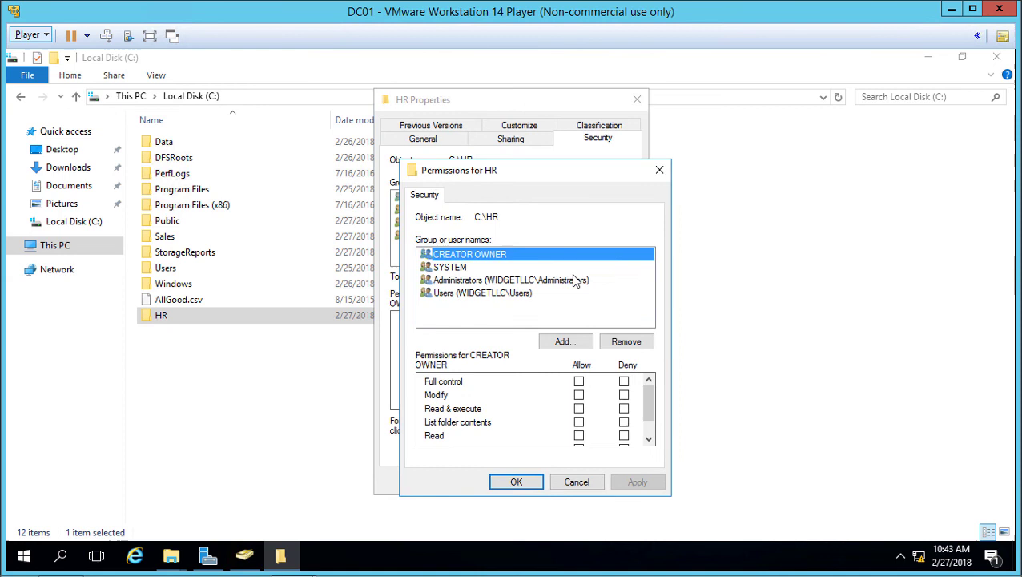
click(575, 341)
text(H)
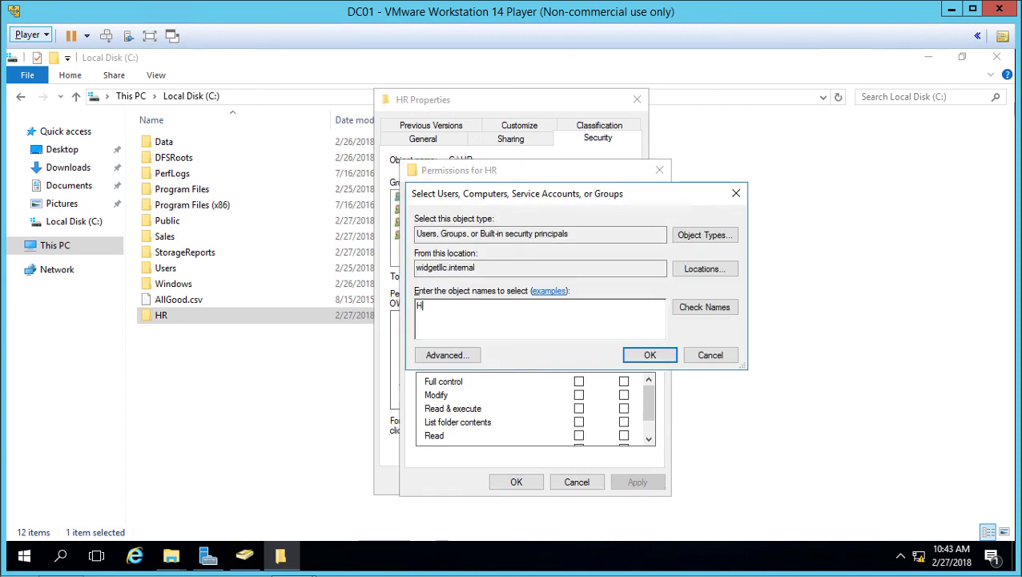
text(RGroup)
click(699, 311)
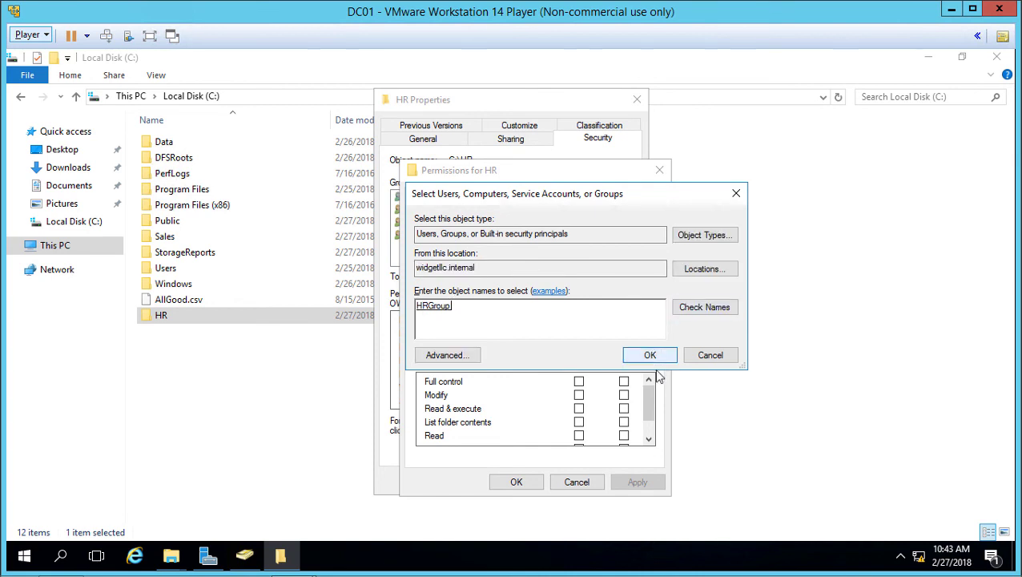
click(650, 355)
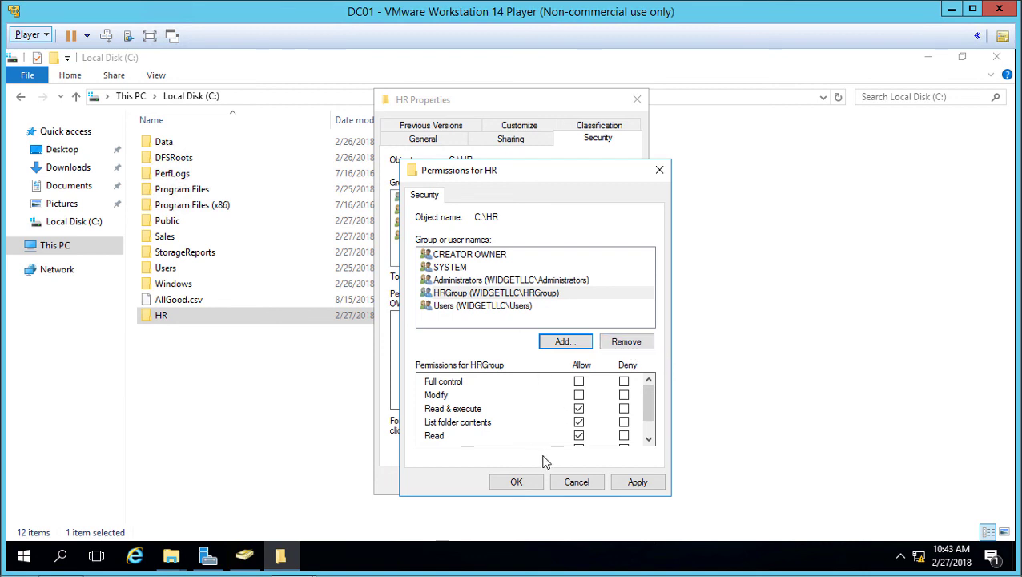
click(516, 482)
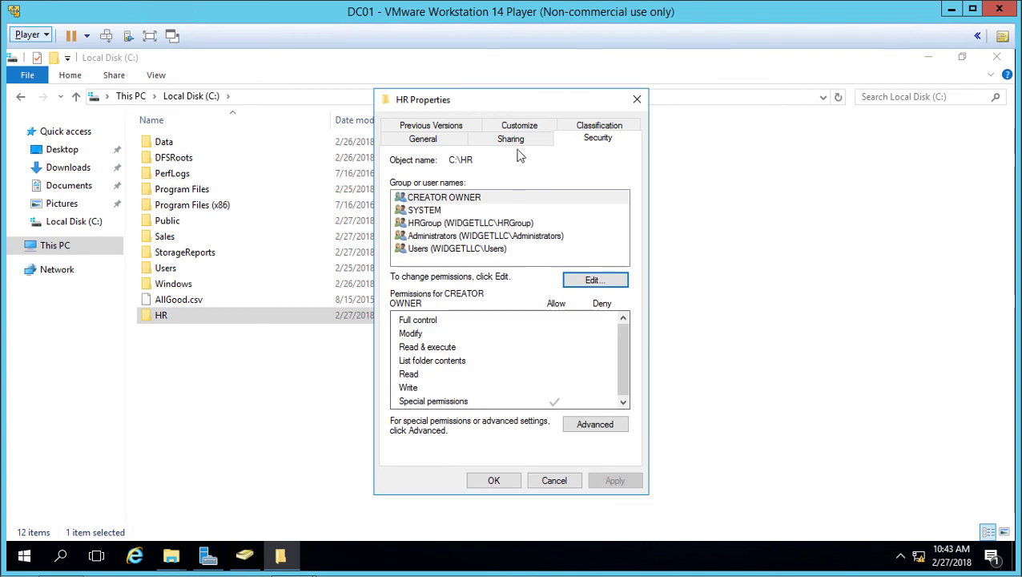
- Turn on Advanced Sharing for the HR folder as share hr
click(512, 139)
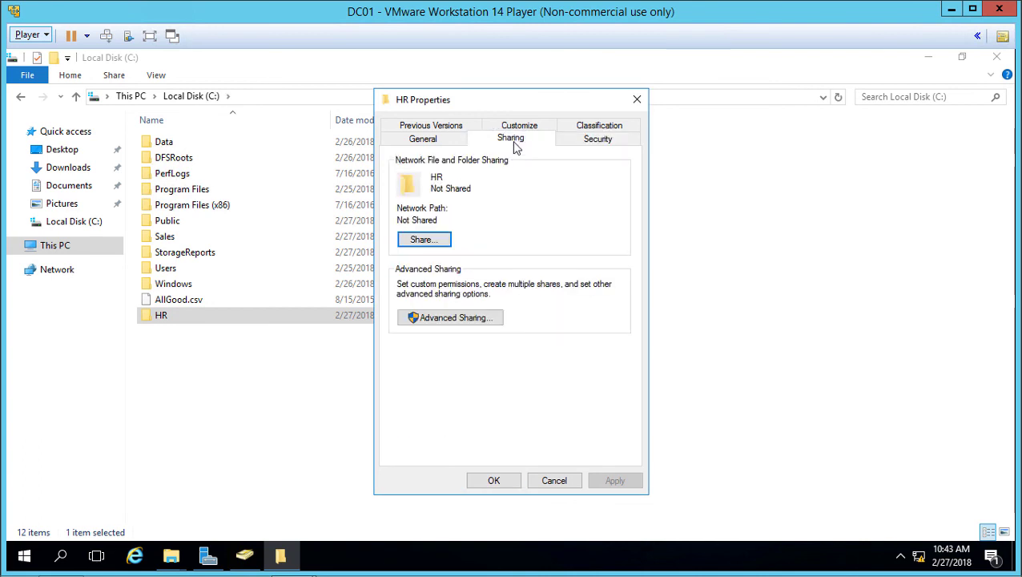
click(427, 319)
click(411, 151)
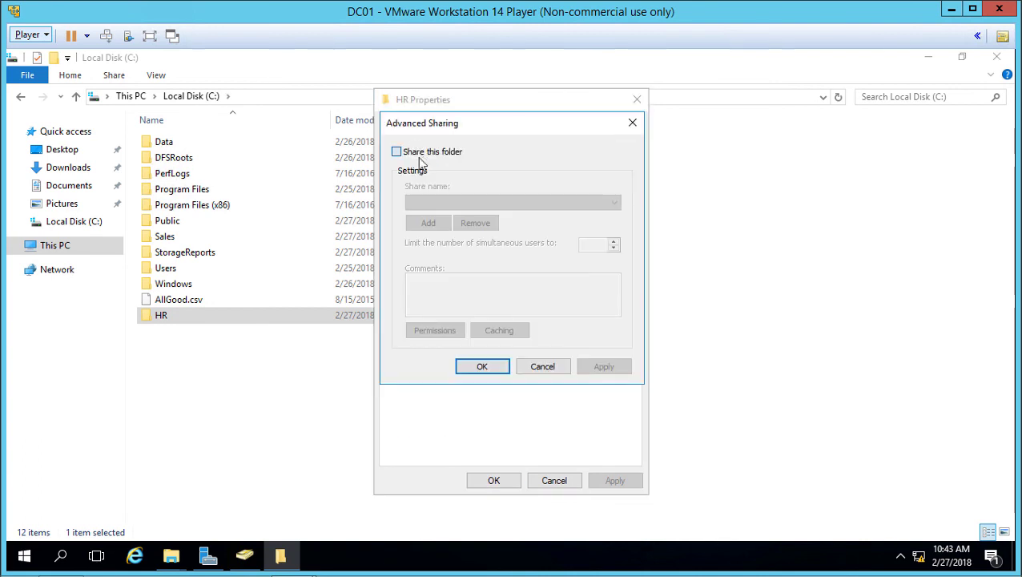
click(455, 328)
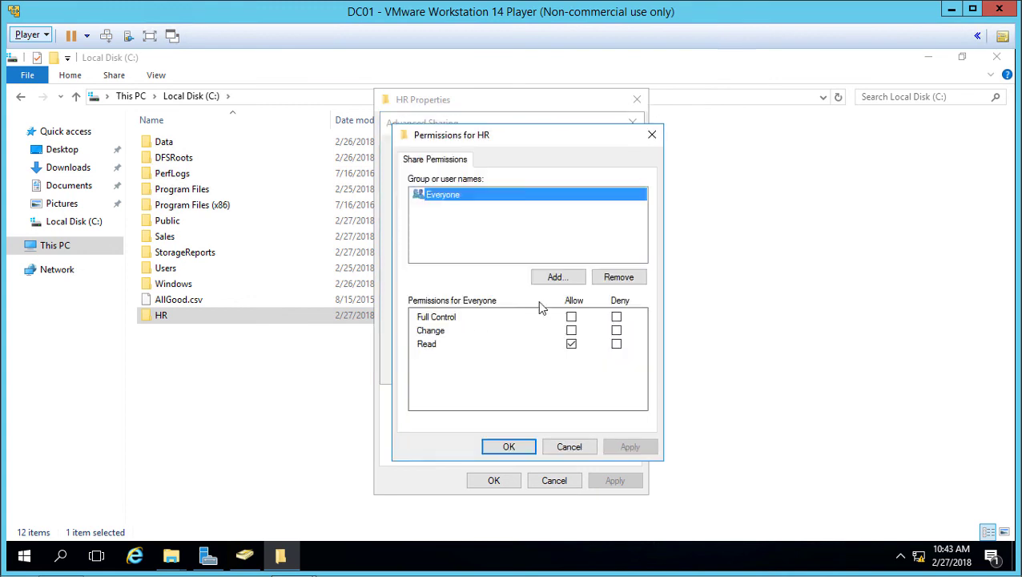
- Give HRGroup and Everyone Full Control on the HR share and apply the settings
click(549, 276)
text(HRGroup)
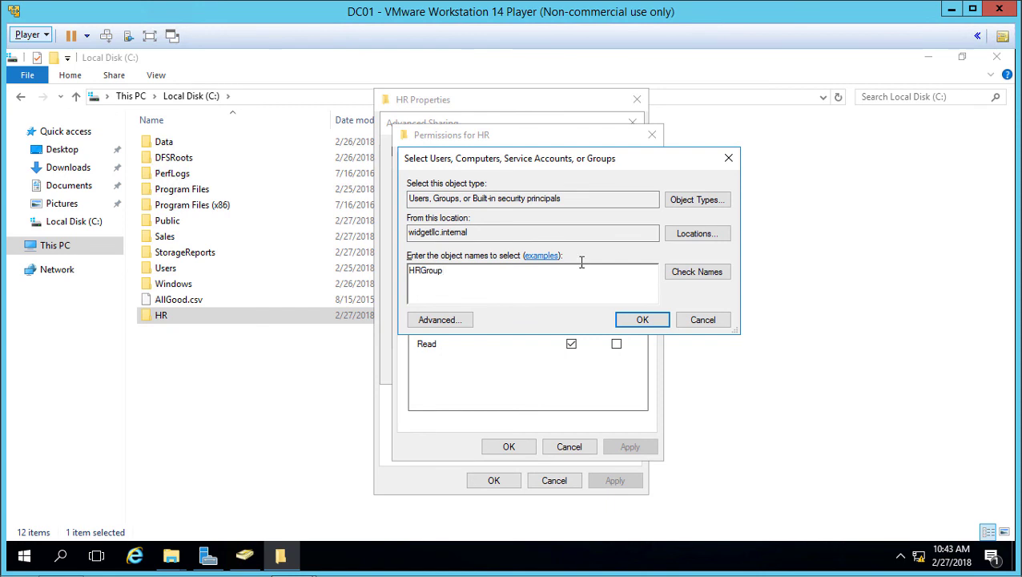
click(680, 271)
click(643, 319)
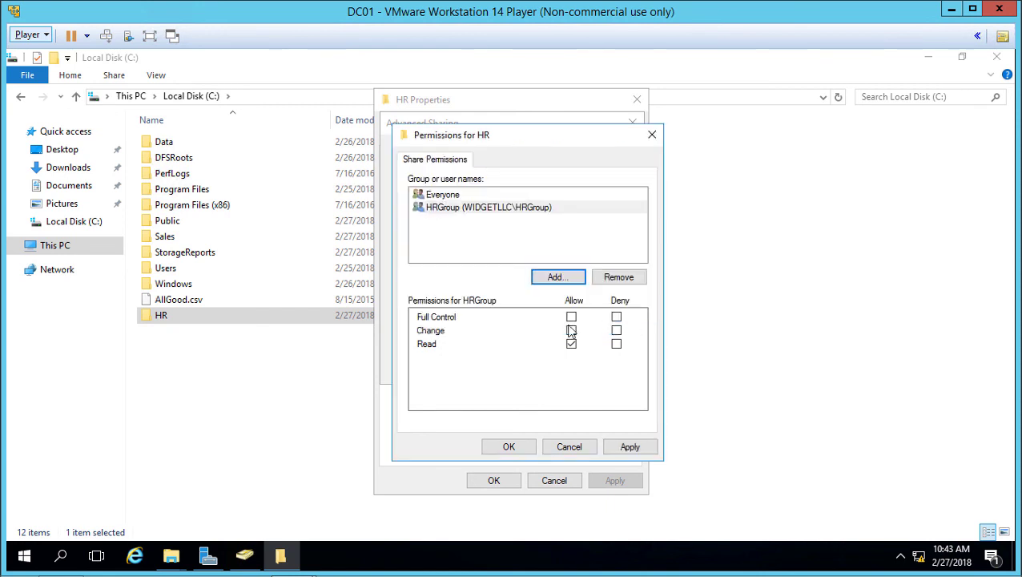
click(570, 317)
click(478, 195)
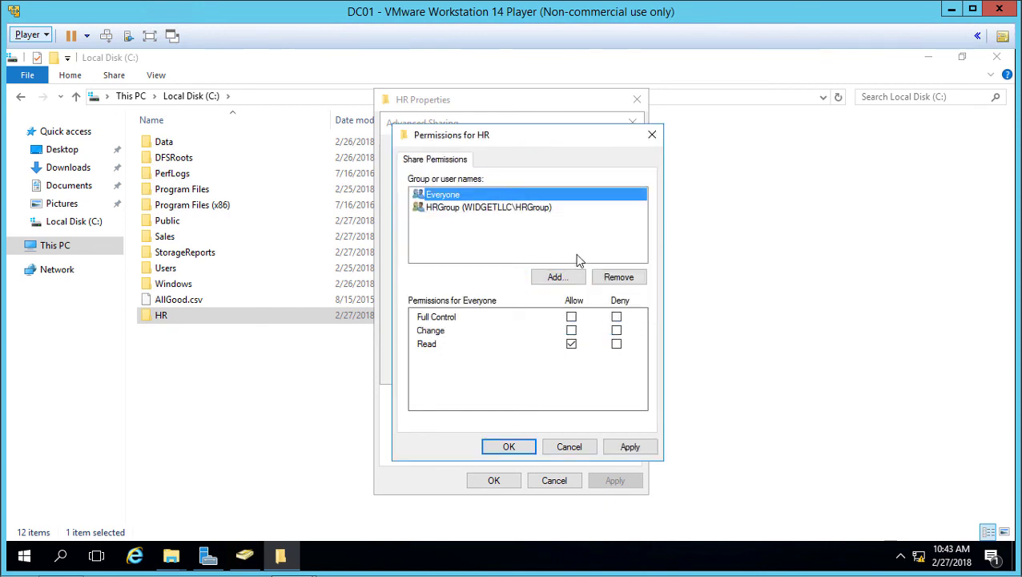
click(571, 317)
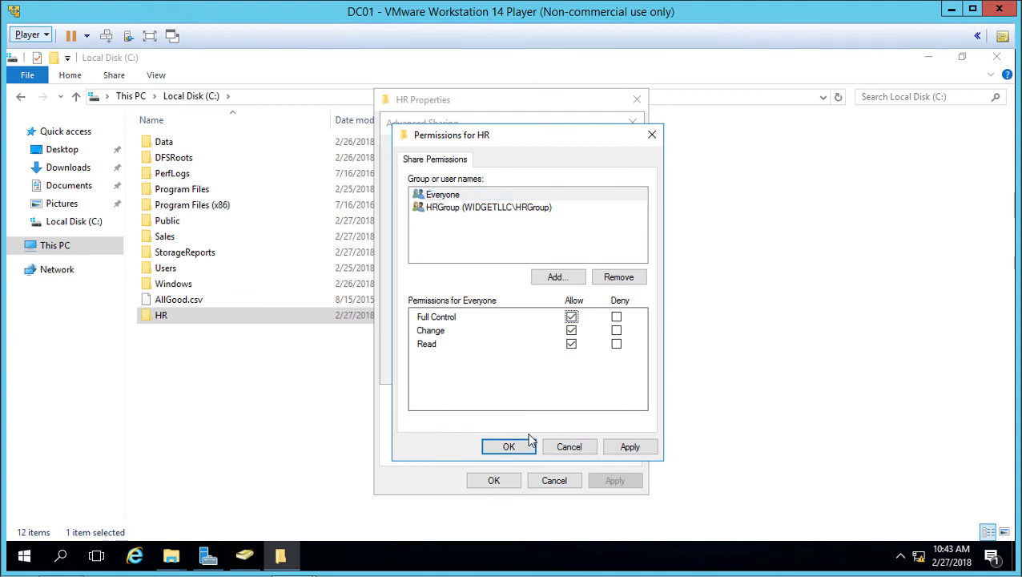
click(509, 448)
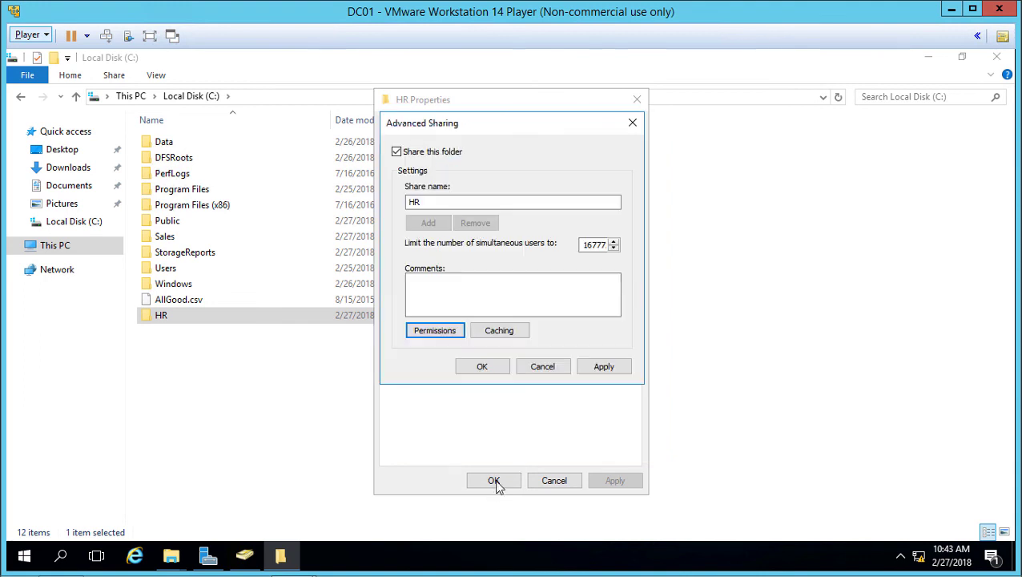
click(488, 366)
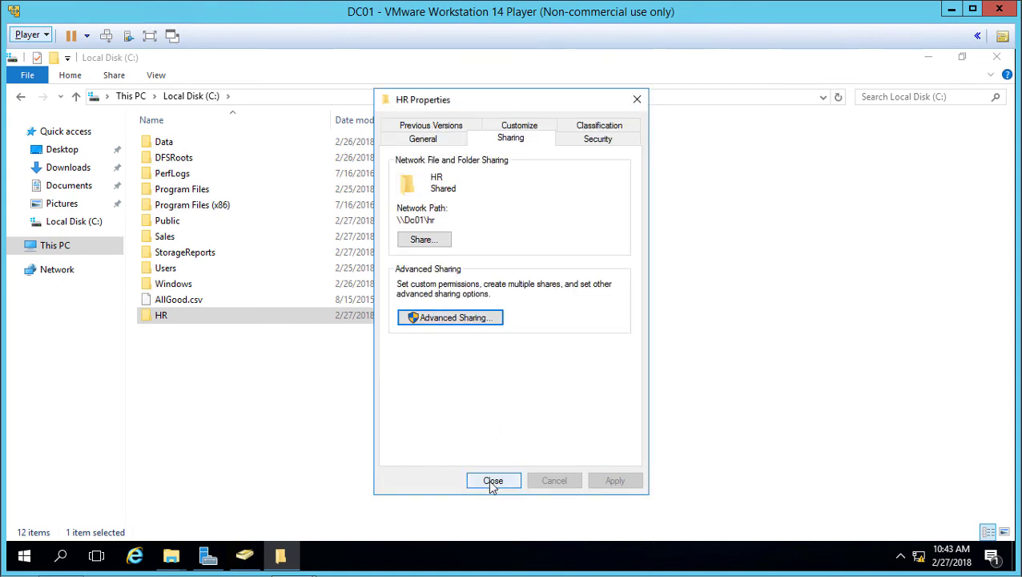
click(490, 482)
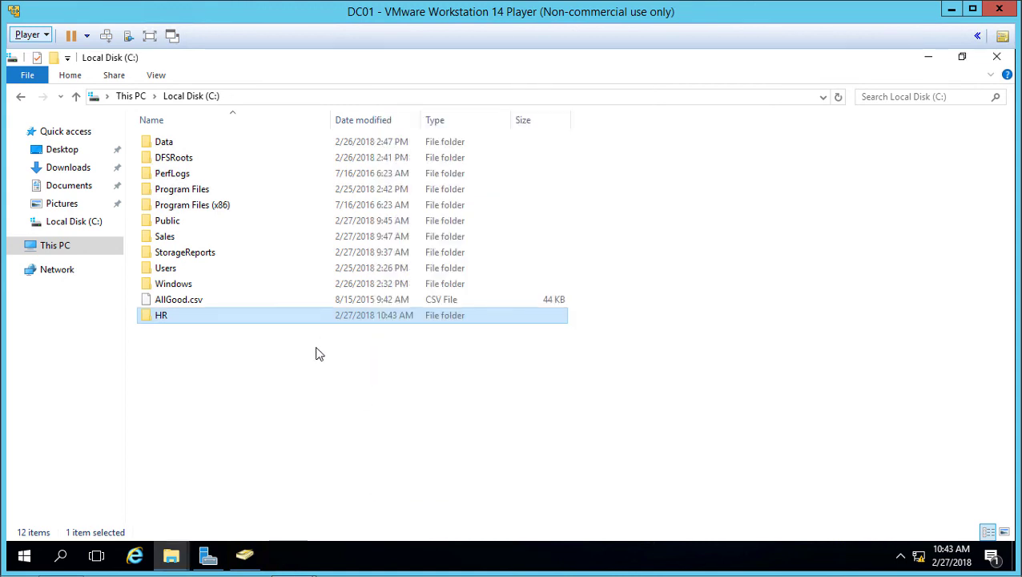